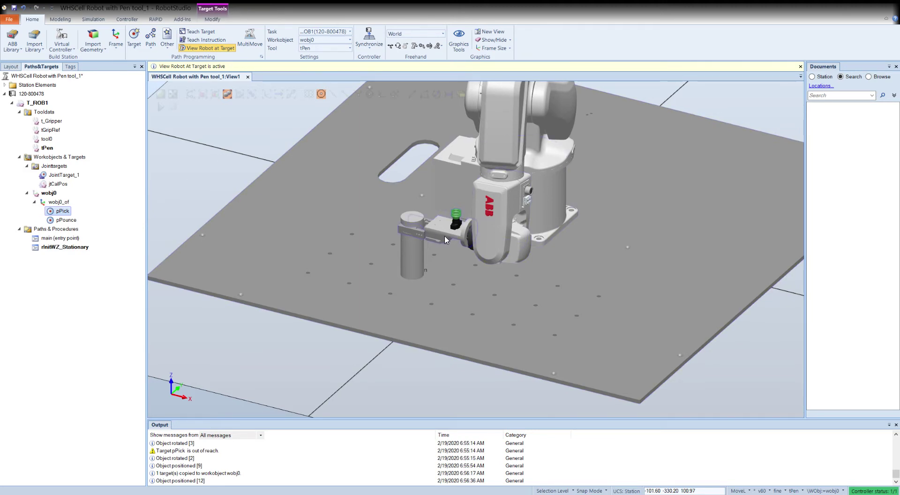
View the robot at the pPounce target
scroll(444, 236, "up", 1)
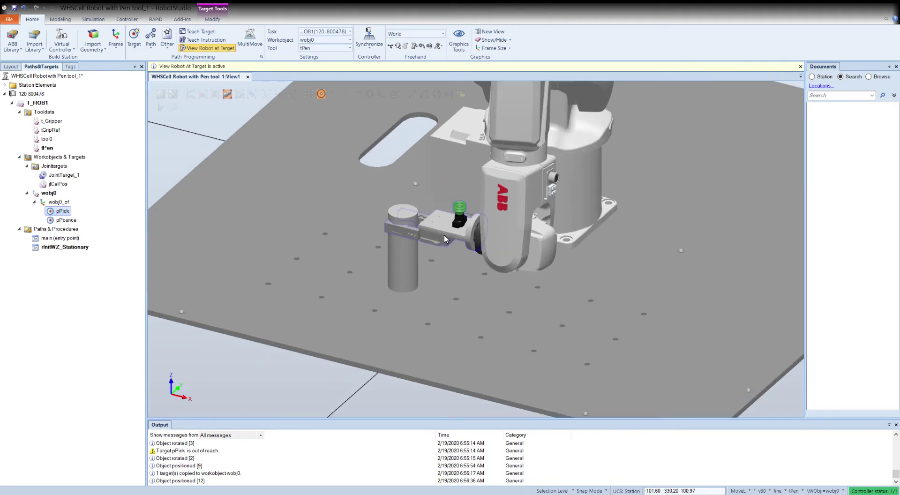
scroll(443, 234, "down", 2)
left_click(66, 220)
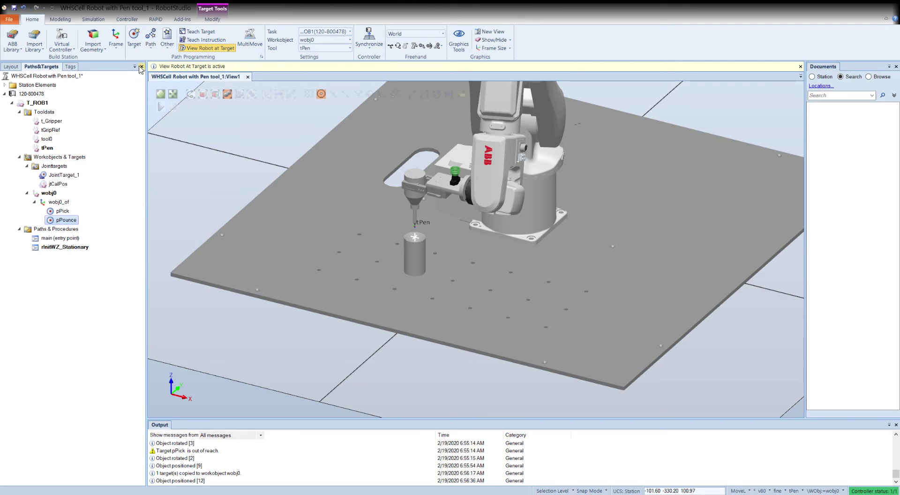
Create an empty path under Paths & Procedures and rename it rPick
left_click(151, 44)
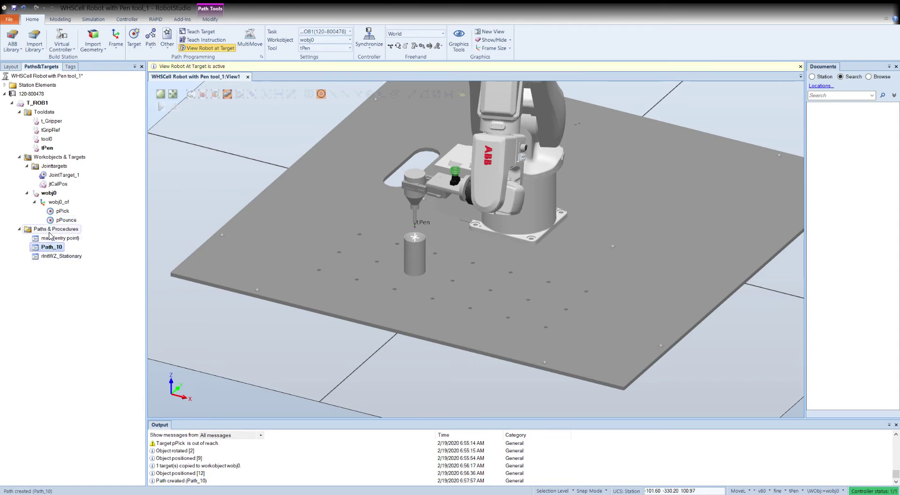
left_click(20, 228)
left_click(19, 157)
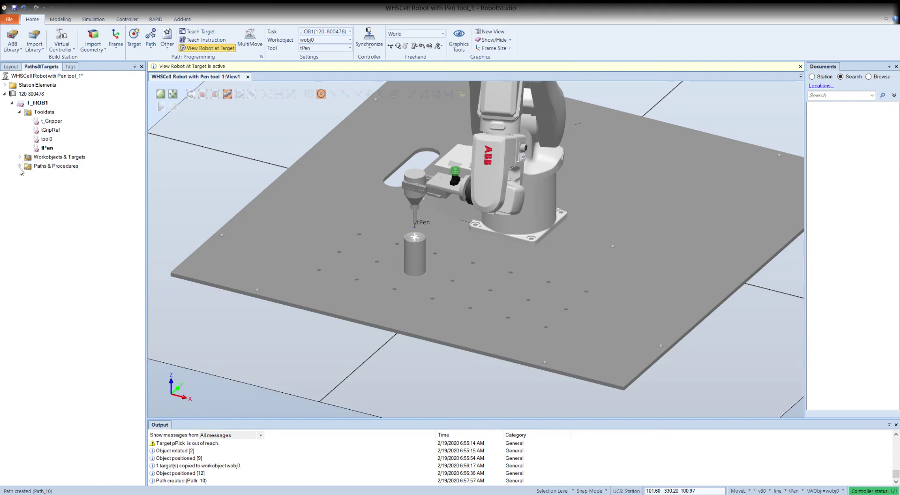
left_click(20, 166)
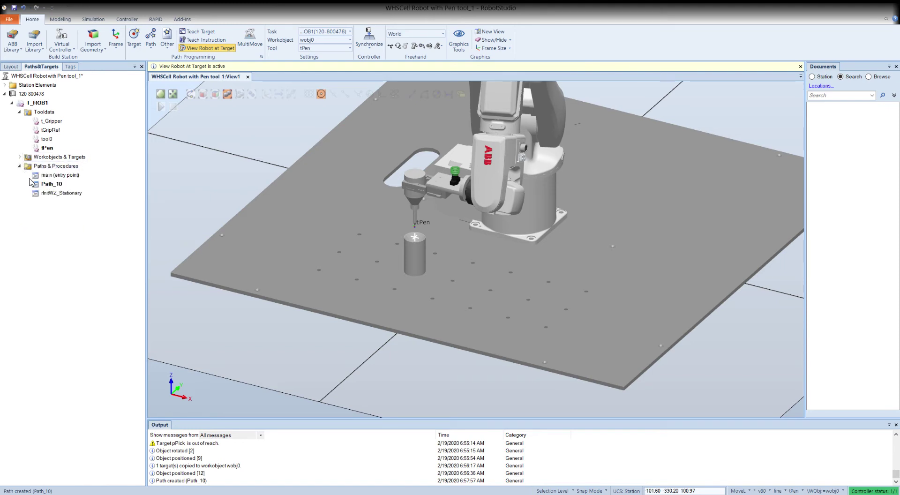
left_click(19, 157)
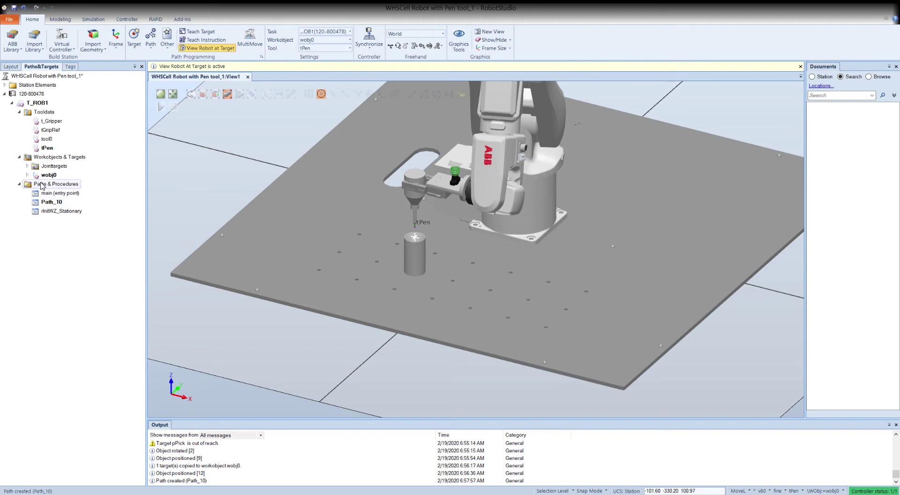
left_click(55, 202)
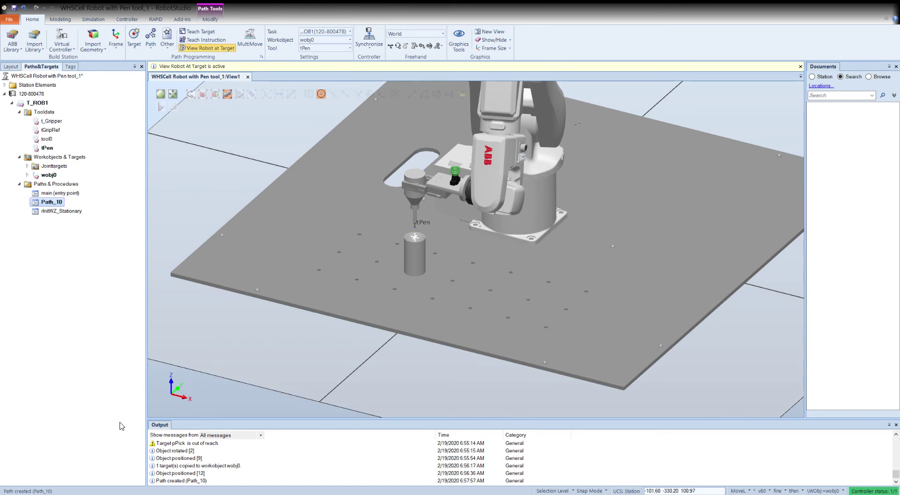
key("F2")
type("rPick")
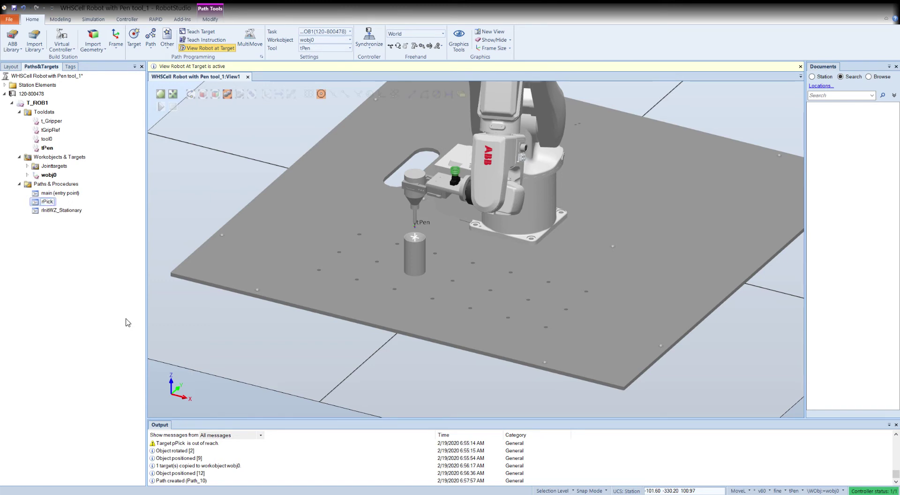
key("Return")
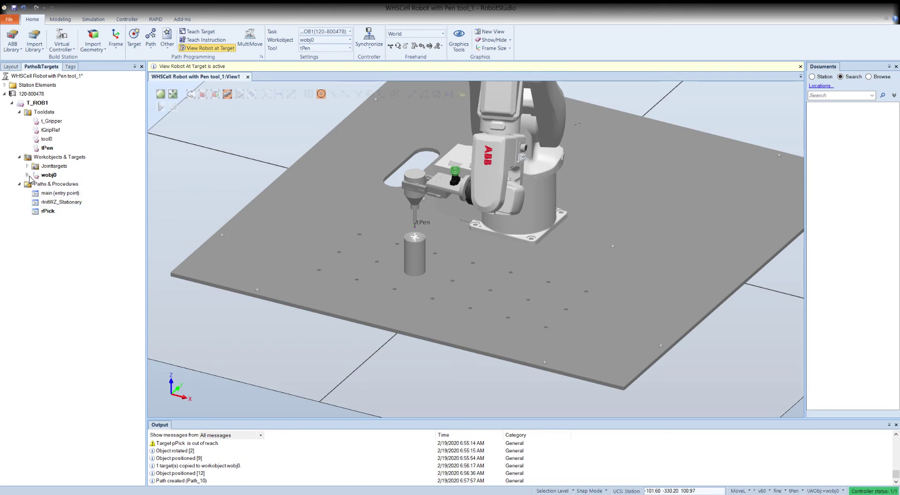
Expand the wobj0 targets and compare the robot's pose at pPounce and pPick
left_click(27, 175)
left_click(35, 185)
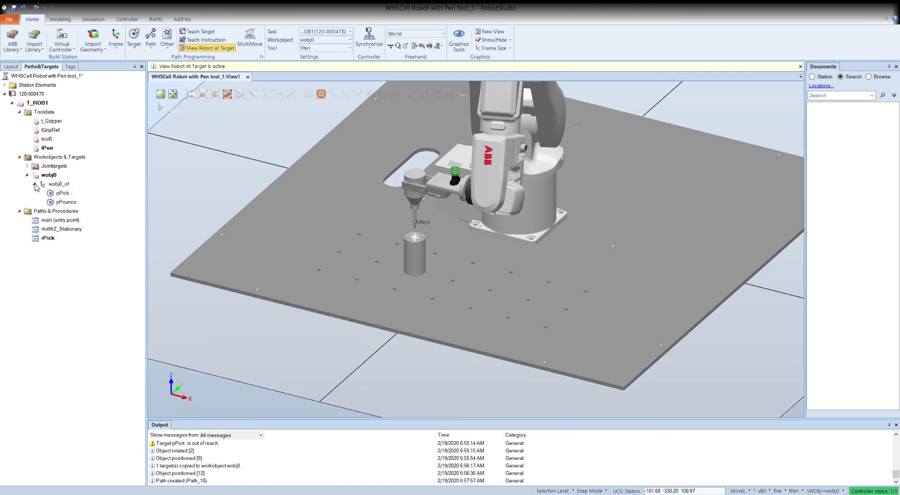
left_click(64, 202)
left_click(61, 193)
left_click(64, 202)
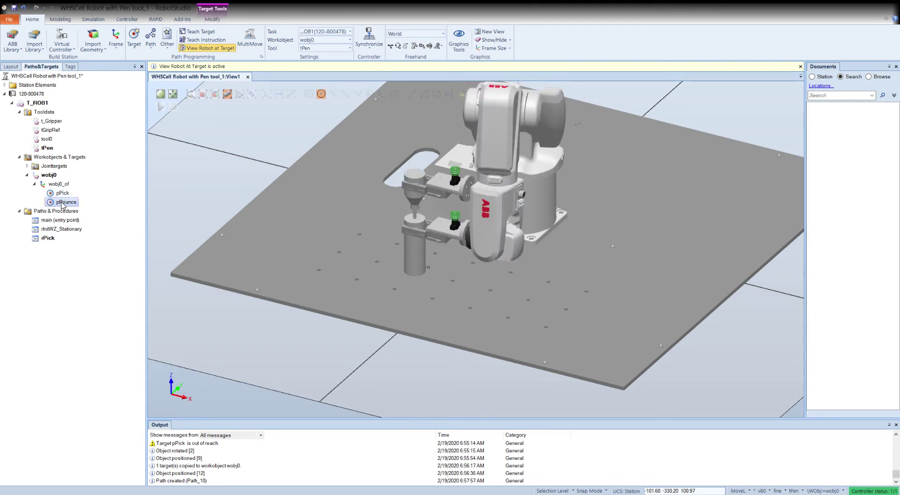
left_click(62, 193)
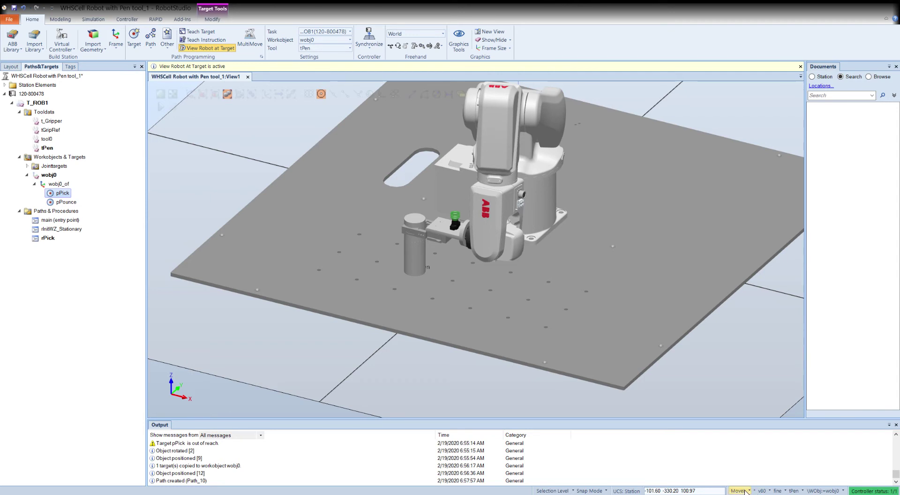
Add a MoveJ instruction to pPounce followed by a MoveL instruction to pPick in the rPick path
left_click(745, 491)
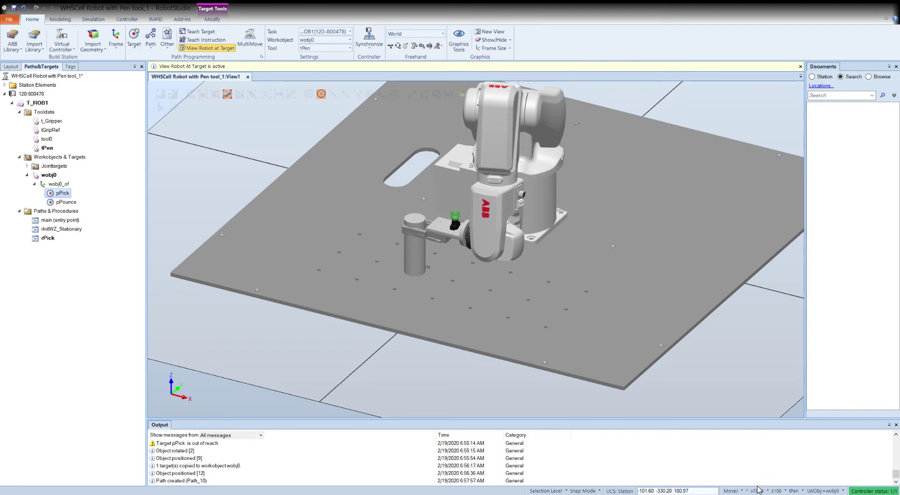
left_click(756, 492)
left_click(65, 202)
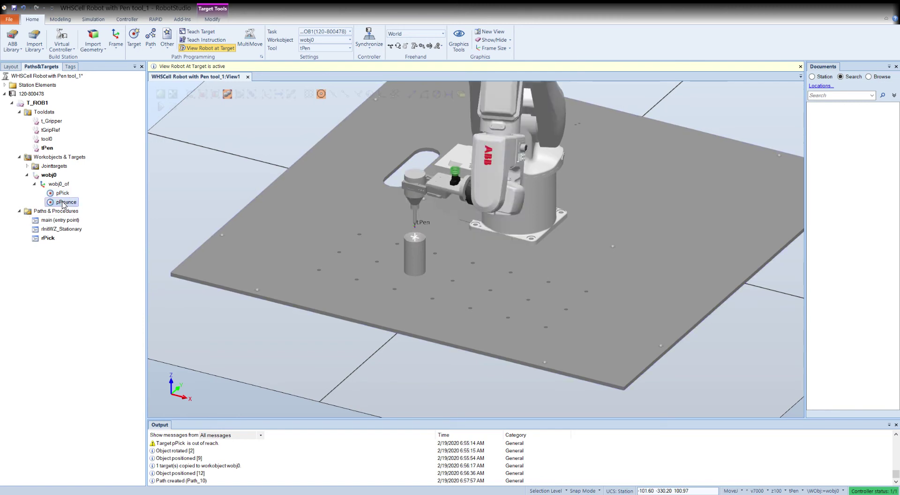
left_click_drag(64, 205, 51, 240)
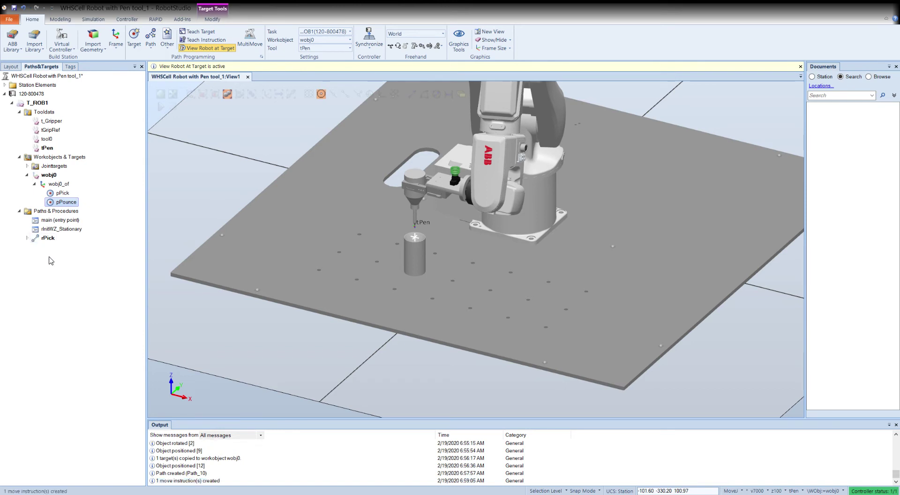
left_click(27, 238)
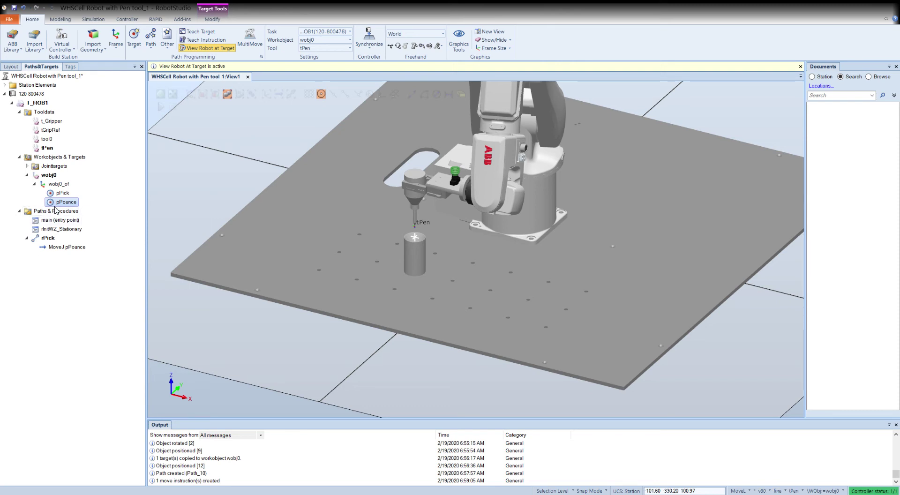
left_click_drag(62, 196, 65, 264)
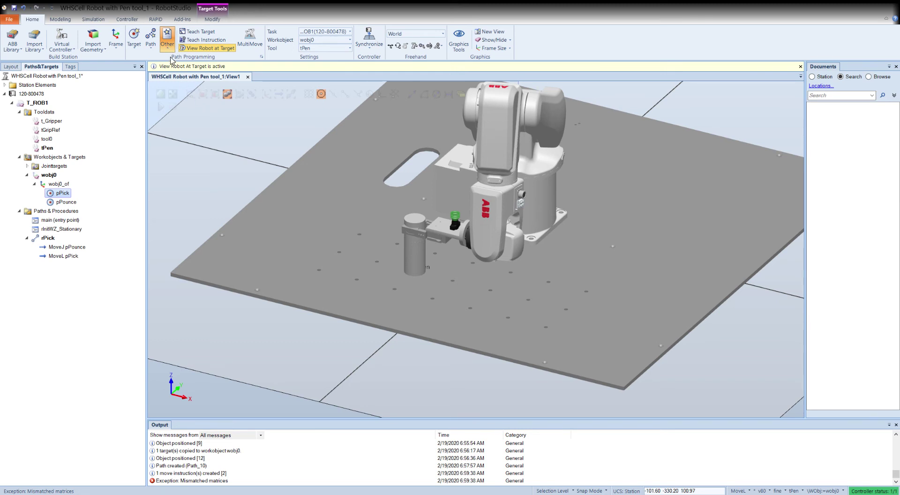
Create a WaitTime action instruction with a time of .2 after MoveL pPick in rPick
left_click(167, 42)
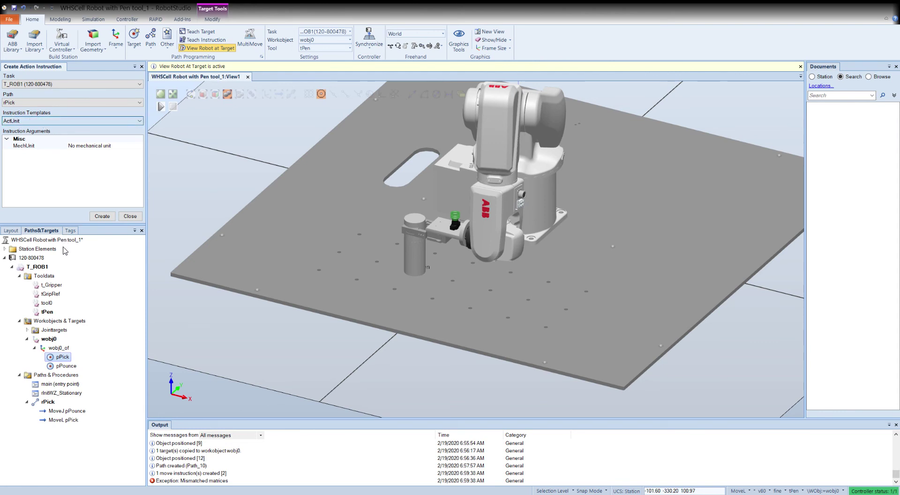
key("w")
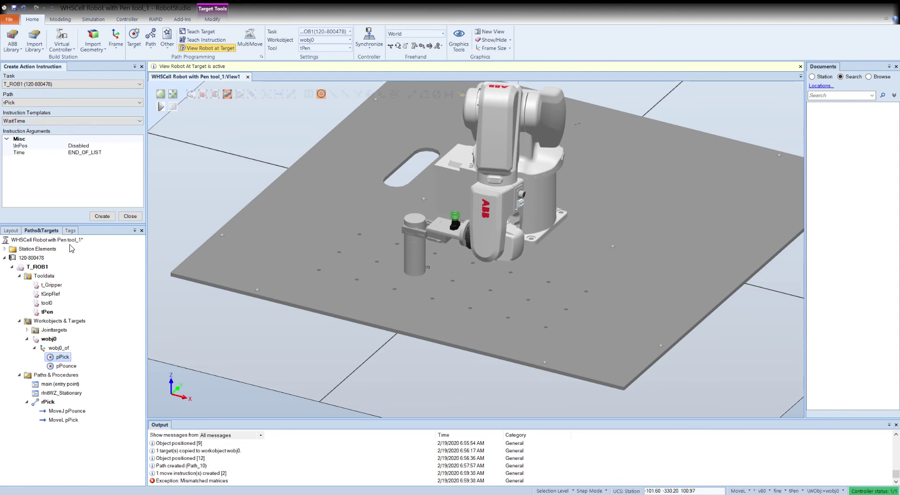
left_click(80, 154)
double_click(73, 154)
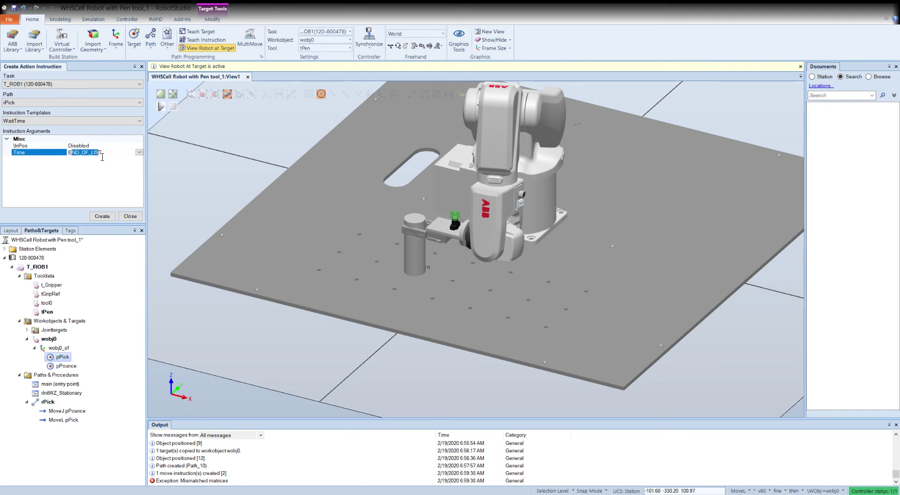
type("EOF_BIN")
double_click(76, 154)
left_click(139, 152)
double_click(73, 154)
type(".2")
left_click(102, 216)
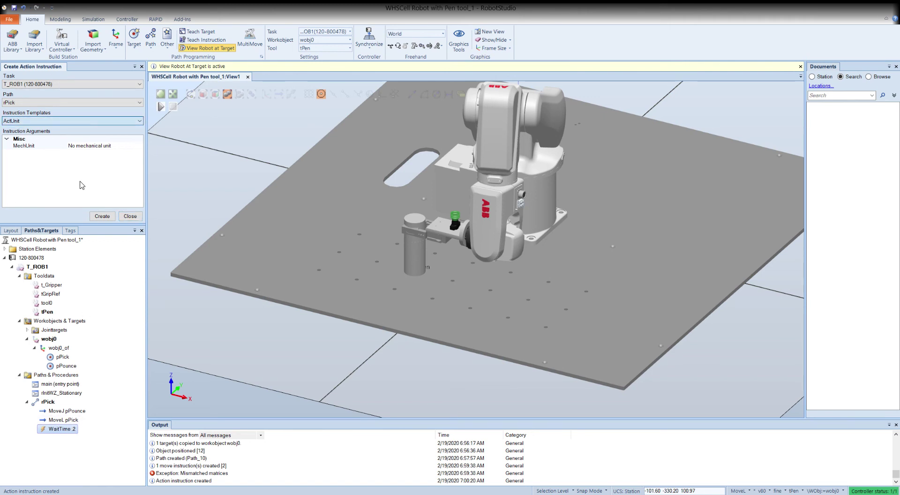
Create a Set action instruction for the doGripClosed signal after the WaitTime in rPick
scroll(82, 185, "down", 5)
left_click(77, 148)
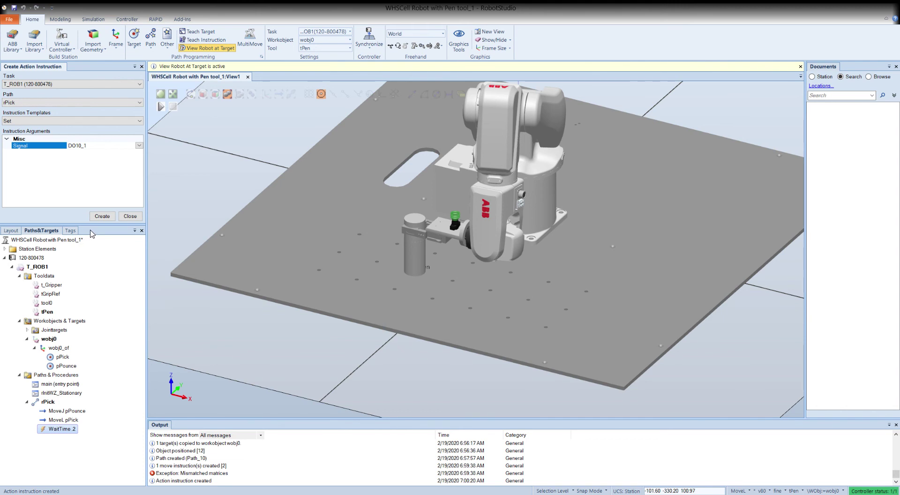
scroll(93, 234, "down", 1)
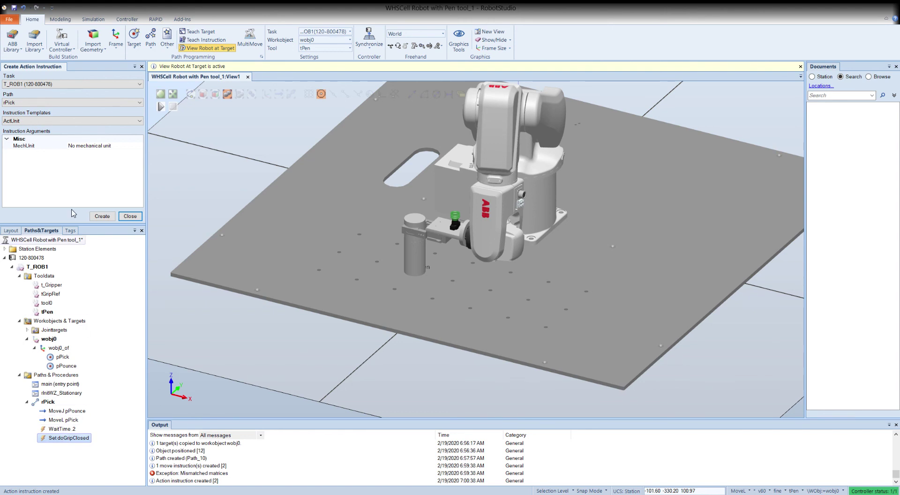
Create a second WaitTime action instruction with a time of .2 after Set doGripClosed
left_click(61, 120)
key("w")
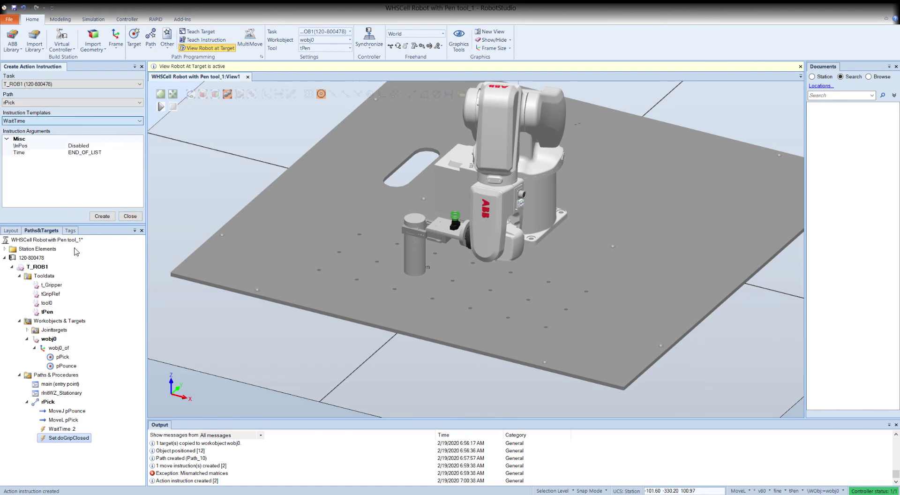
left_click(87, 153)
left_click_drag(106, 153, 66, 152)
key("BackSpace")
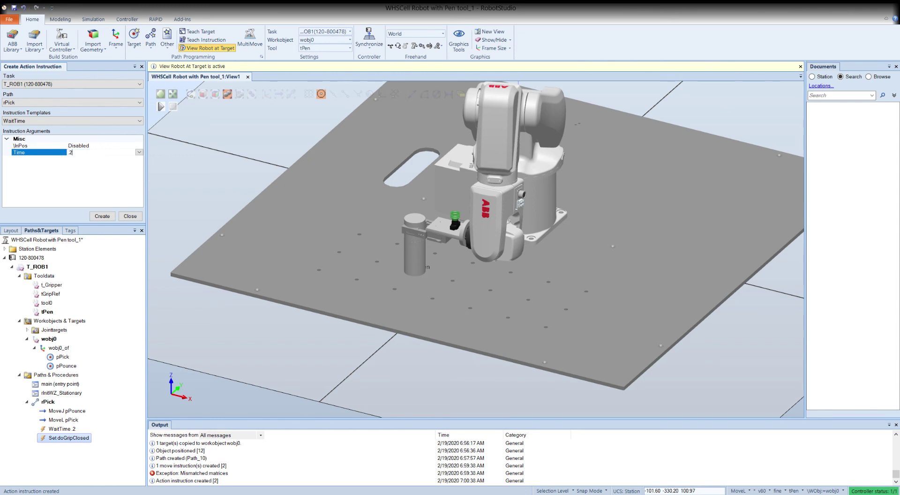
left_click(103, 216)
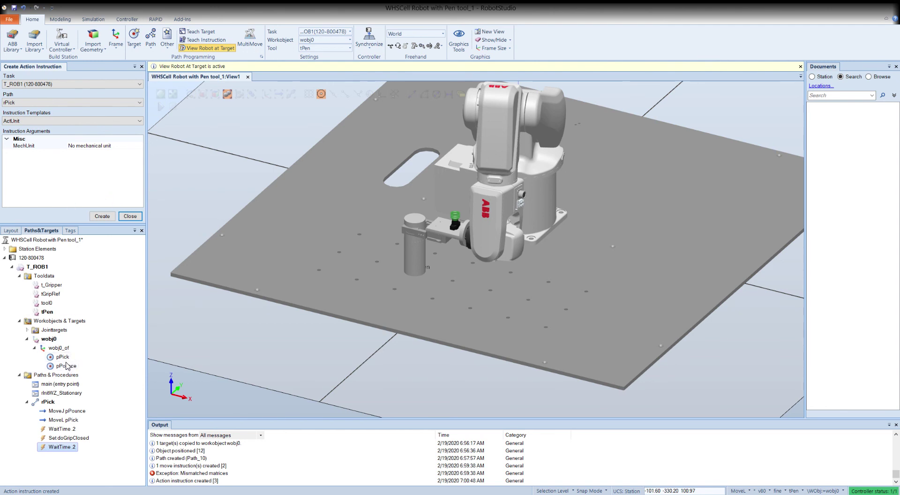
Add a MoveL instruction to pPounce at the end of rPick and select the path
left_click(65, 365)
left_click_drag(61, 442, 62, 447)
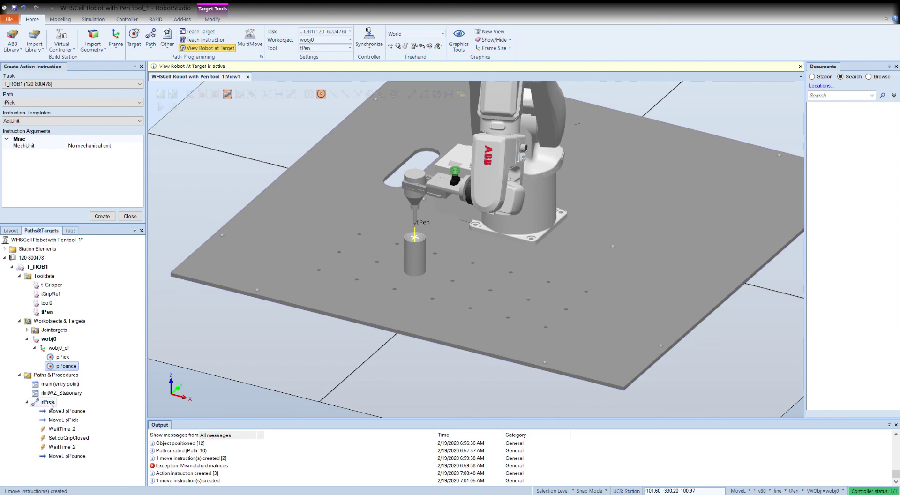
left_click(49, 402)
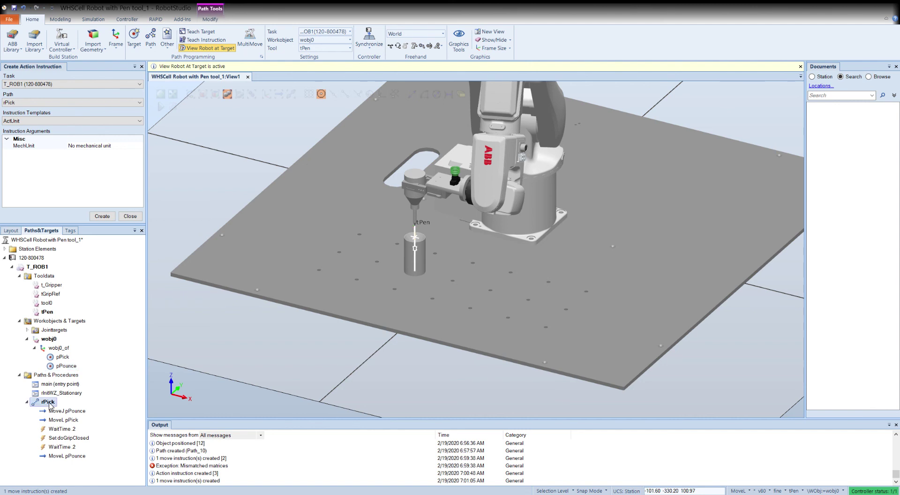